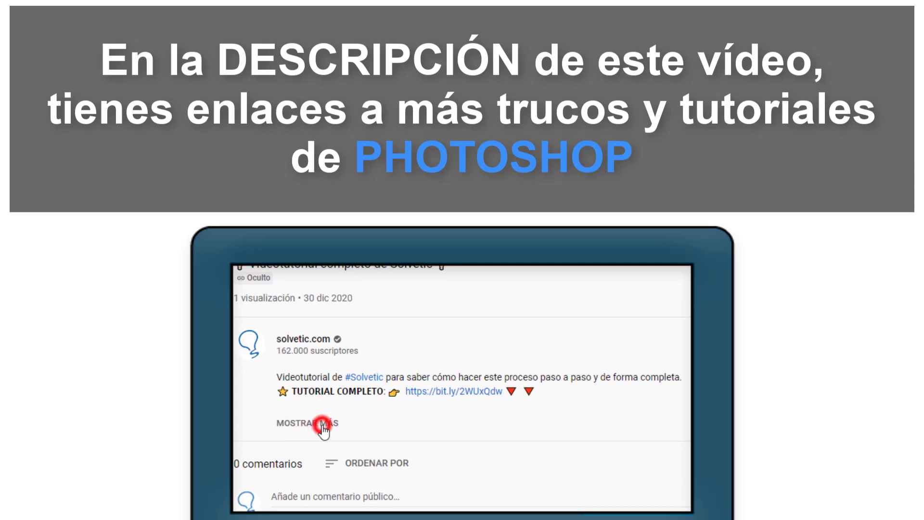
scroll(324, 424, down, 2)
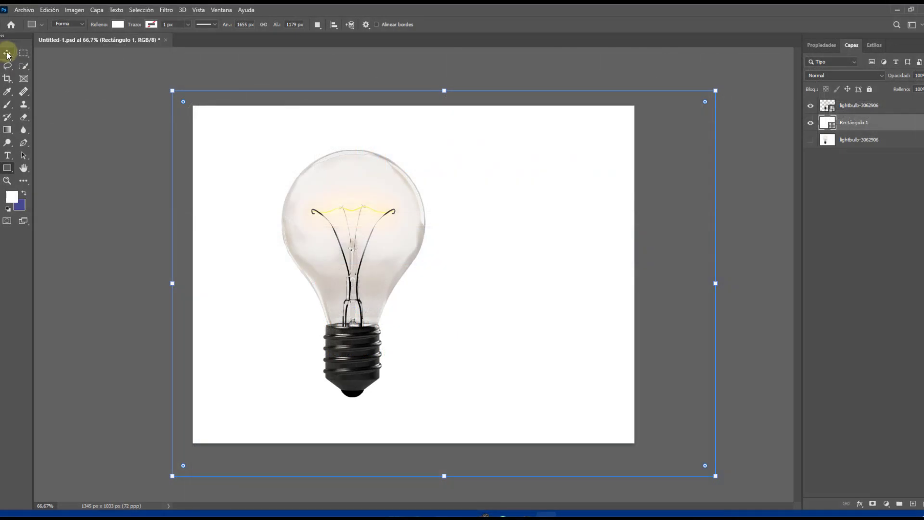
Hide the cut-out bulb layer and Rectángulo 1, then show and select the original lightbulb-3062906 layer with the white background
click(8, 54)
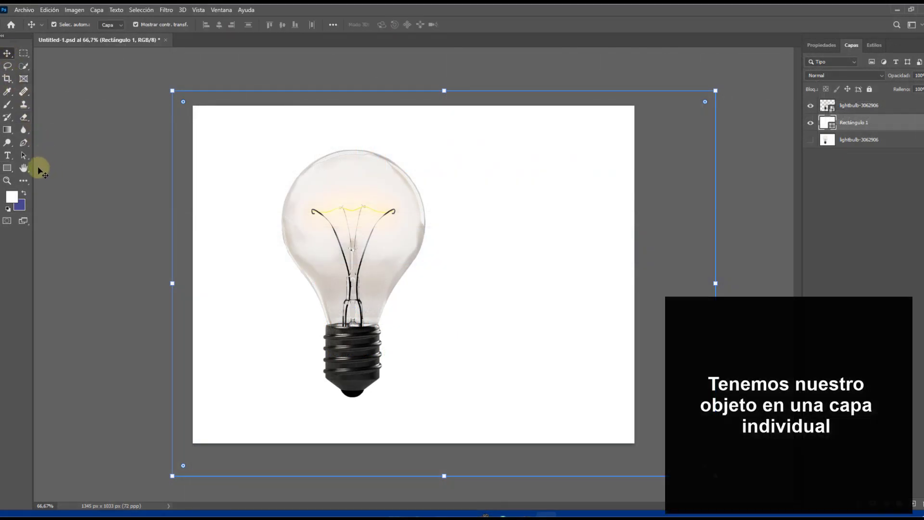
click(67, 182)
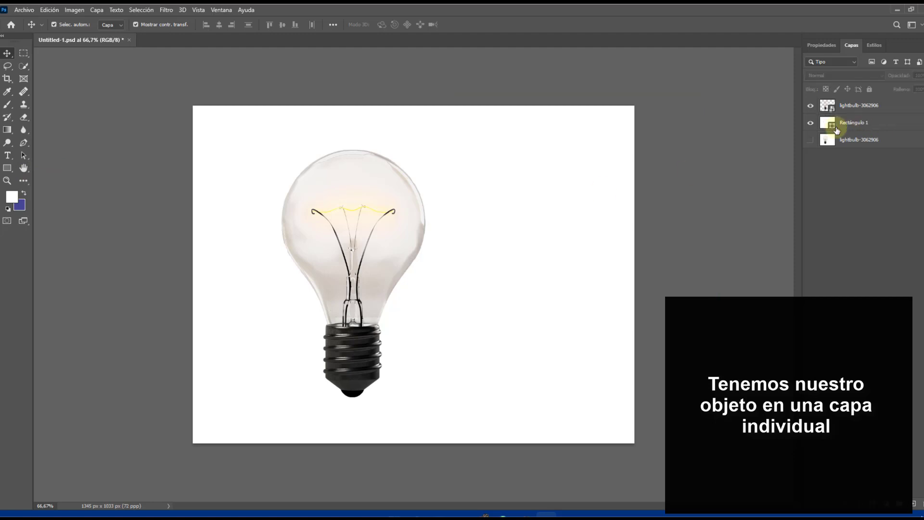
click(811, 106)
click(811, 106)
click(811, 106)
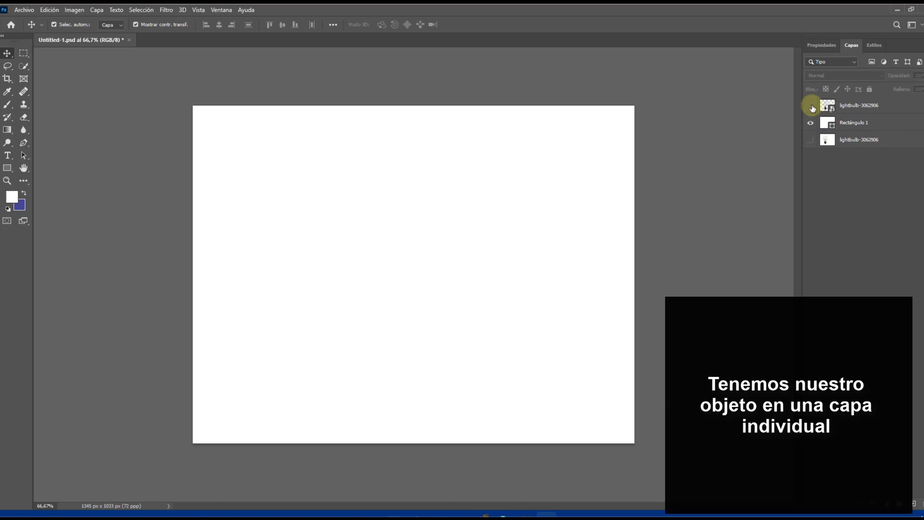
click(810, 106)
click(811, 123)
click(809, 107)
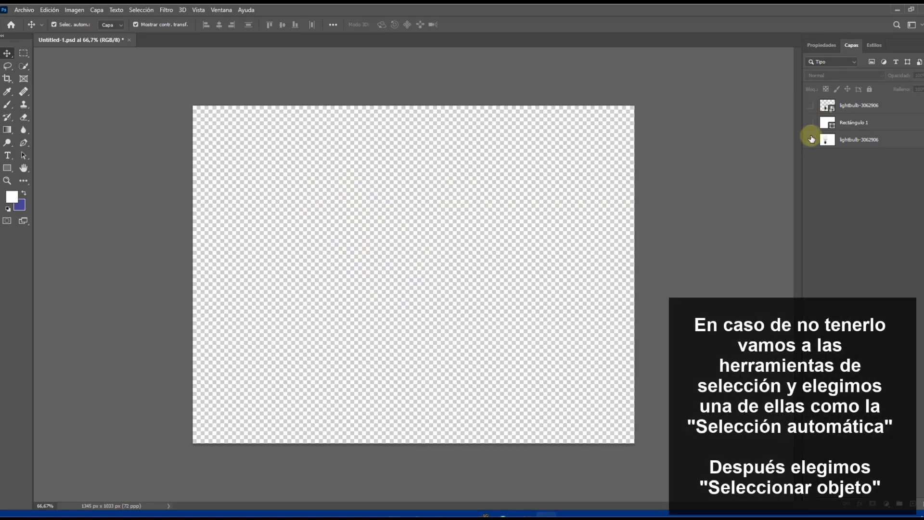
click(811, 139)
click(388, 249)
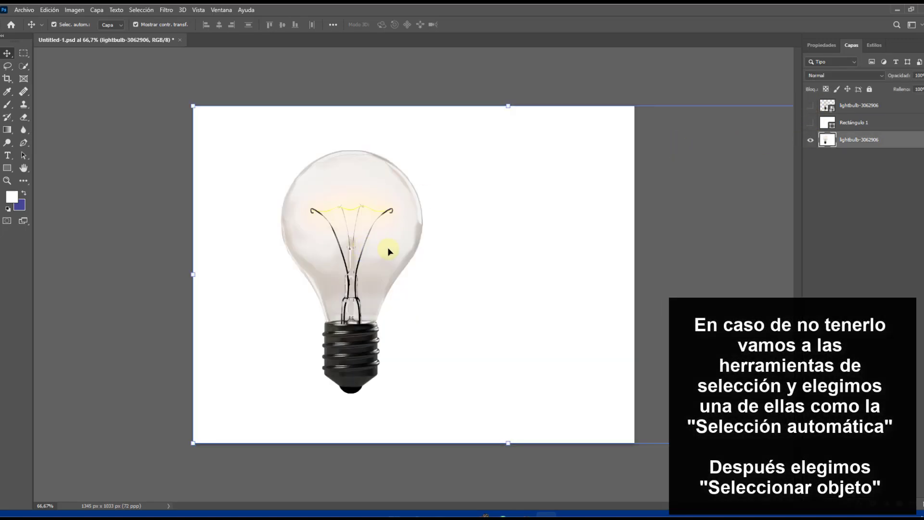
Select the bulb automatically with the Quick Selection tool's Select Subject and cut it onto its own layer
click(23, 67)
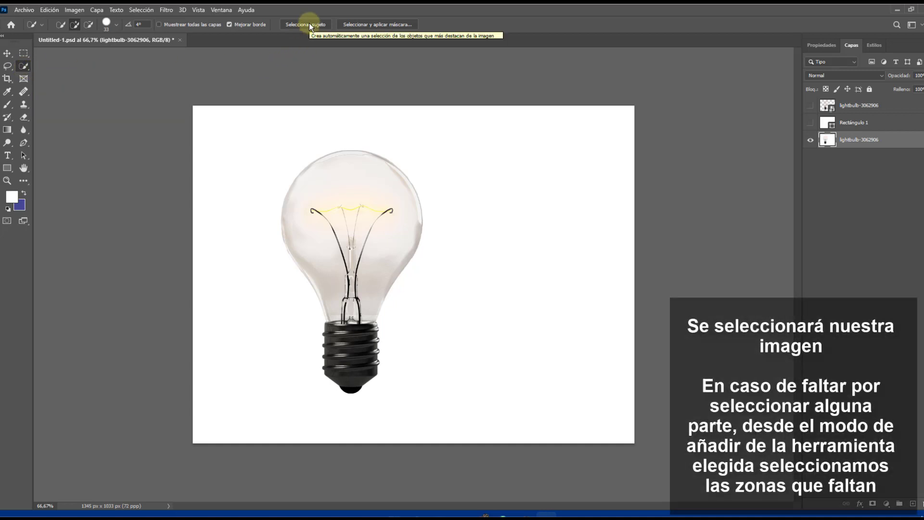
click(309, 24)
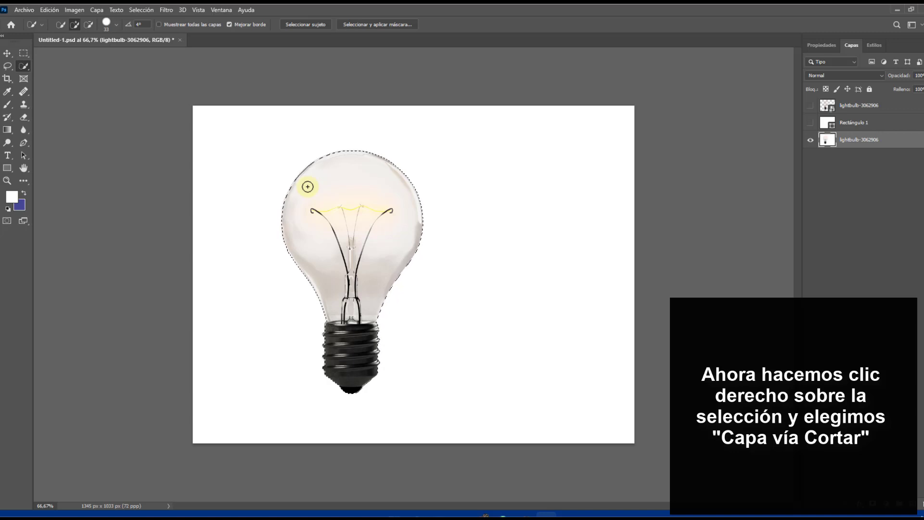
right_click(307, 186)
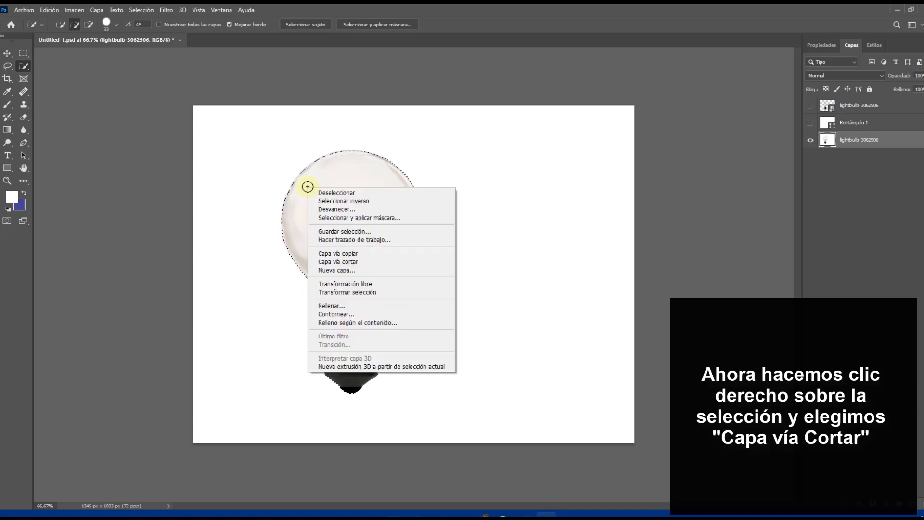
click(342, 262)
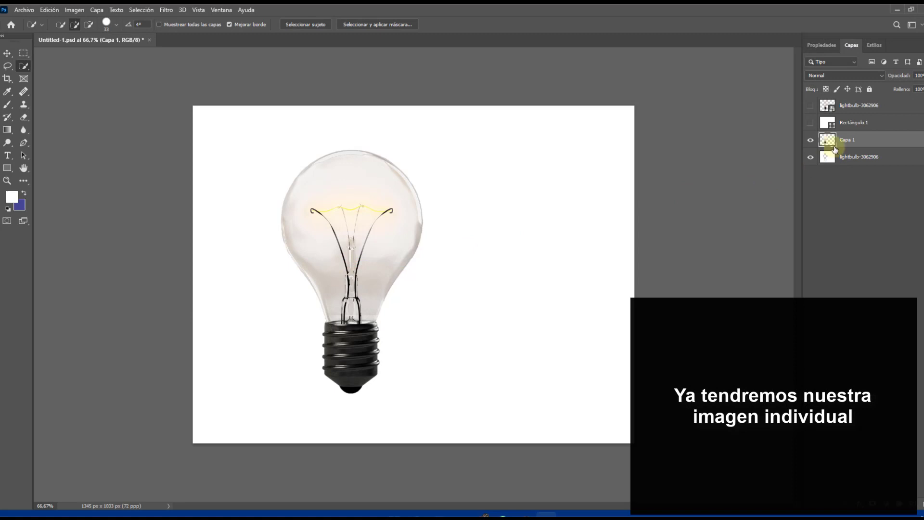
Hide the original lightbulb-3062906 layer and place Rectángulo 1, made visible, beneath Capa 1 as a white background
click(811, 157)
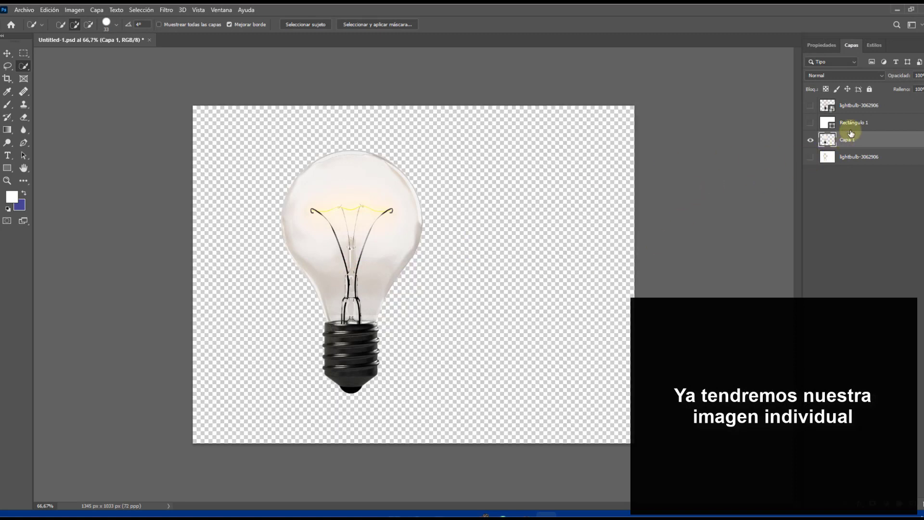
drag(852, 122, 850, 144)
click(811, 140)
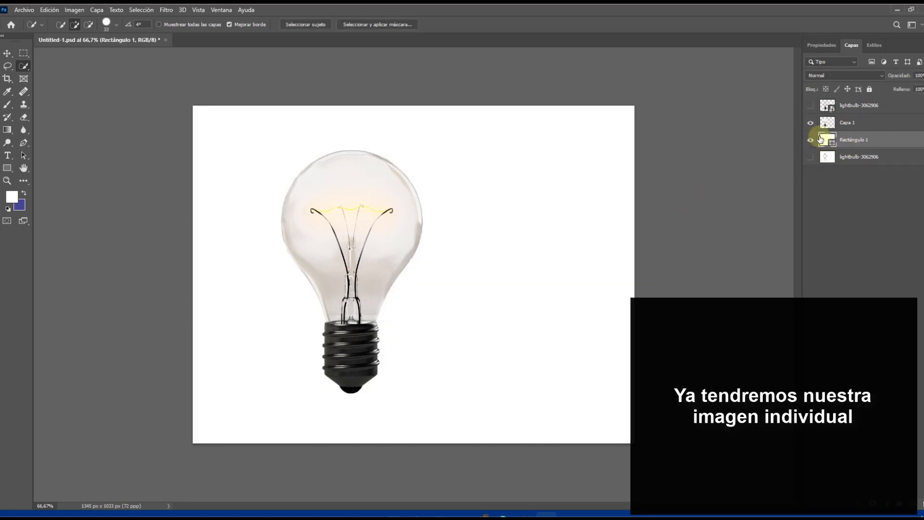
Delete the hidden lightbulb-3062906 layer above Capa 1 and duplicate Capa 1
click(838, 125)
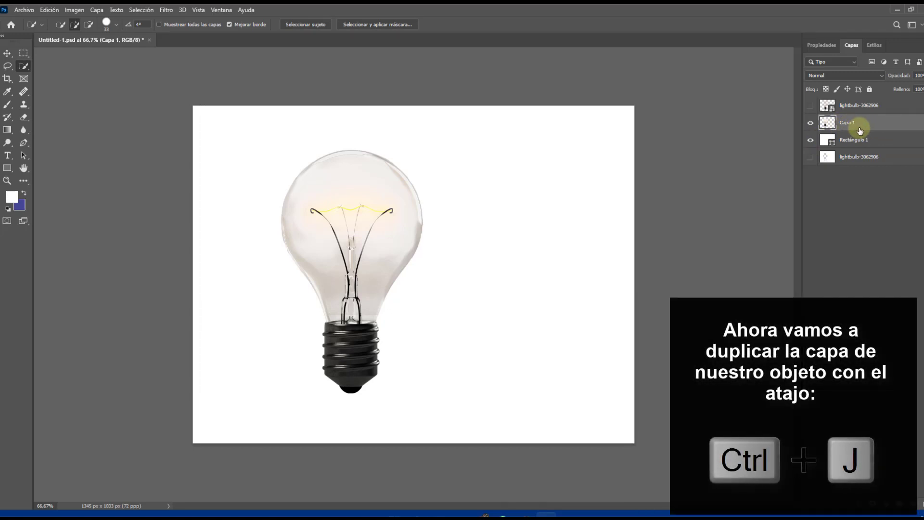
click(848, 107)
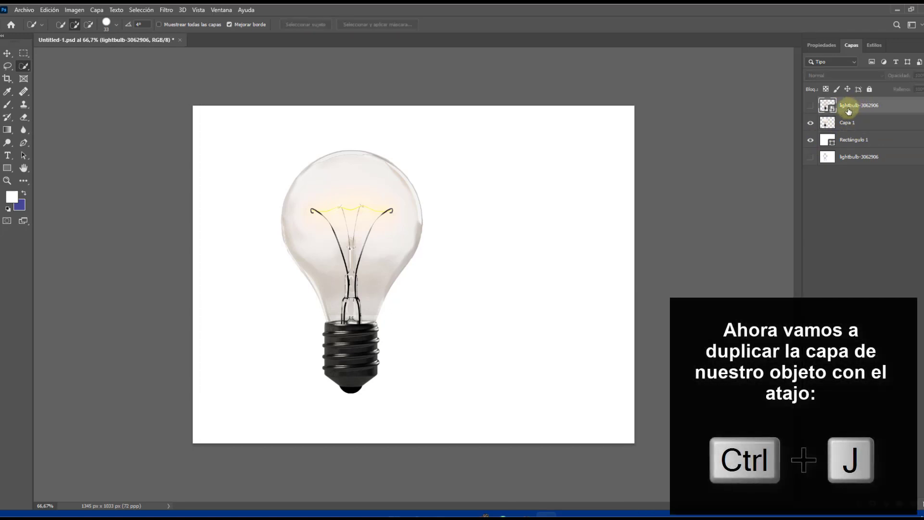
key(Delete)
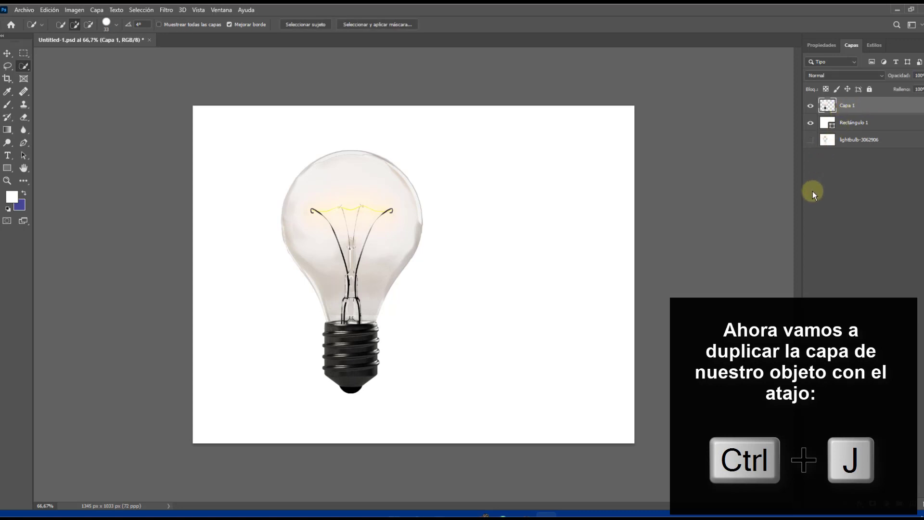
key(ctrl+j)
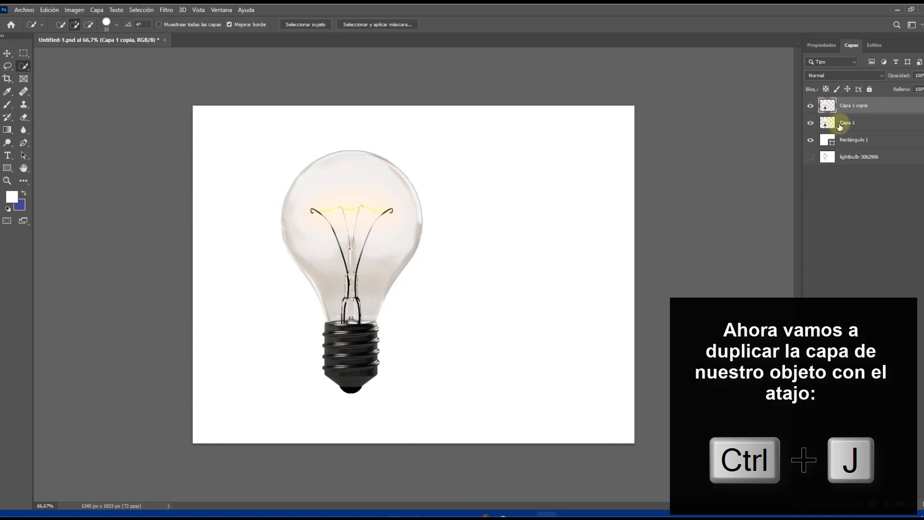
Apply a black (000000) Color Overlay layer style to Capa 1, the lower of the two bulb layers
click(879, 125)
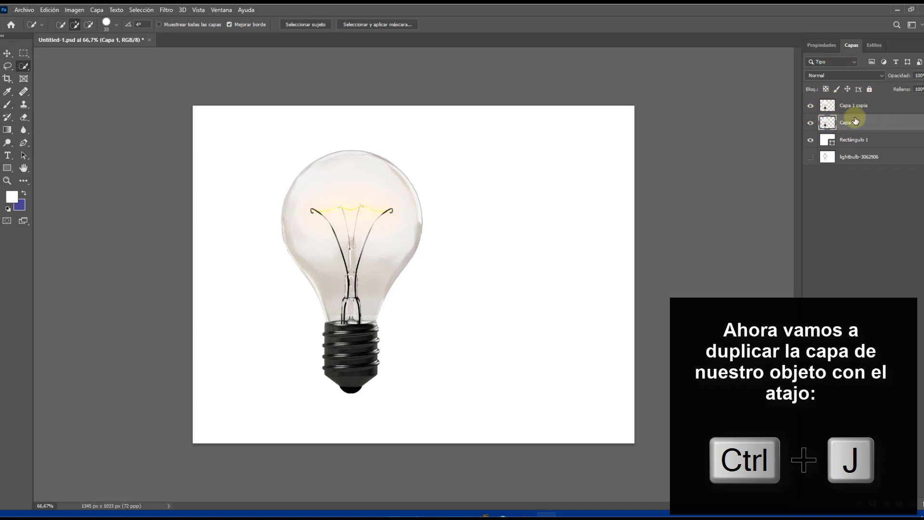
double_click(914, 124)
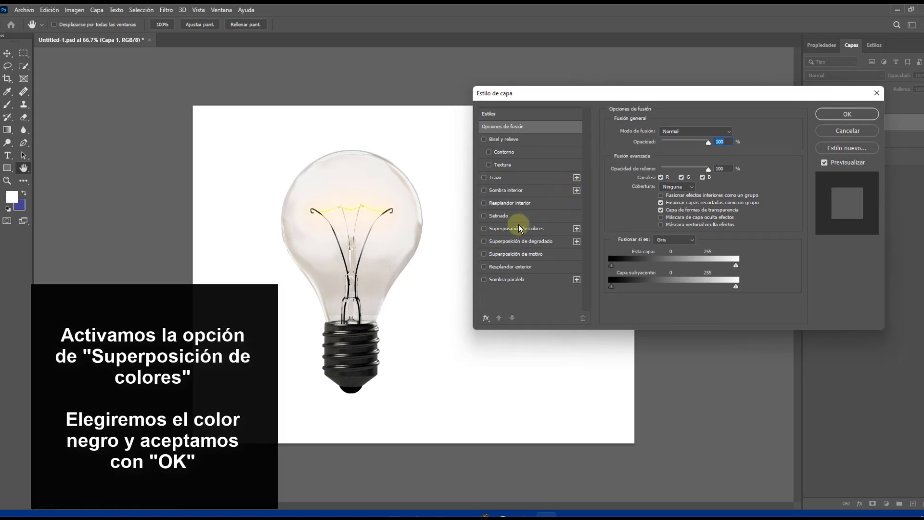
click(483, 229)
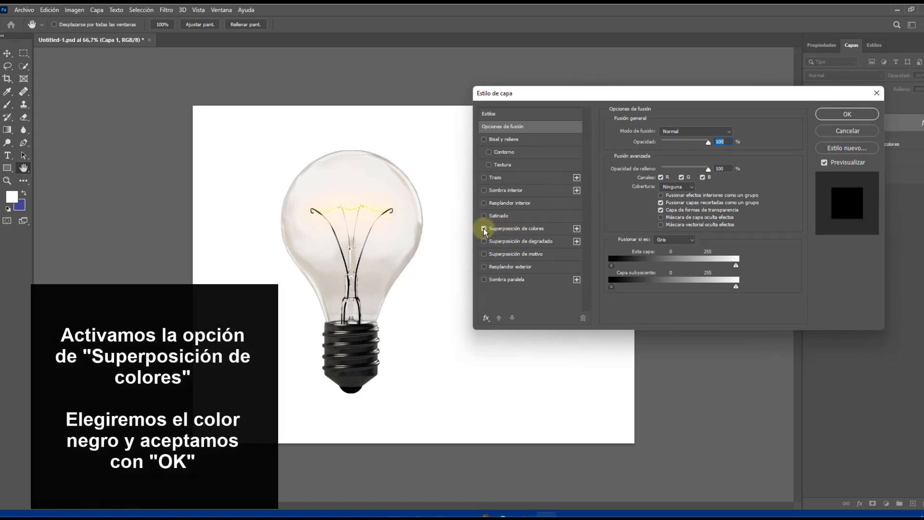
click(513, 230)
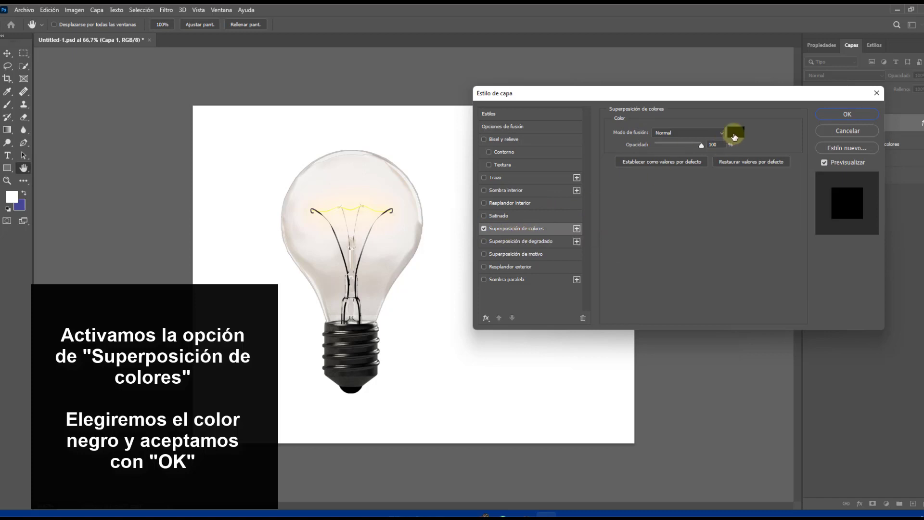
click(734, 135)
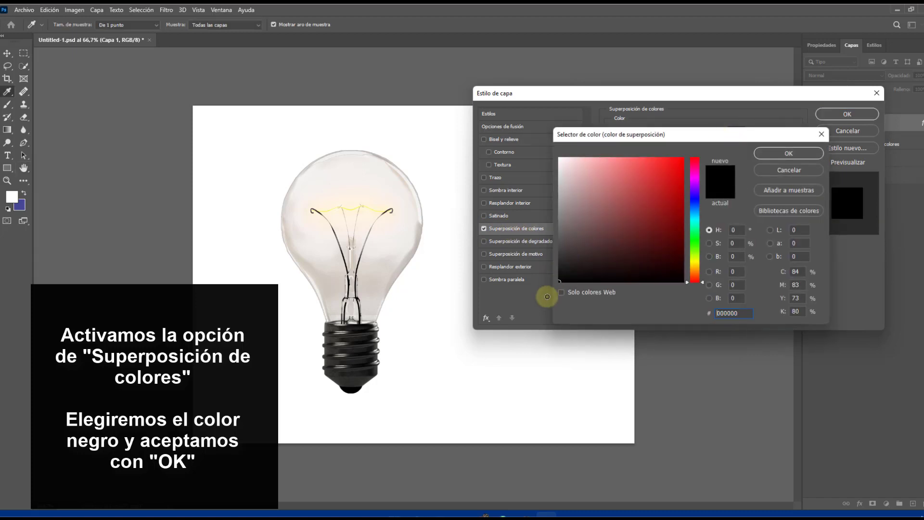
click(762, 154)
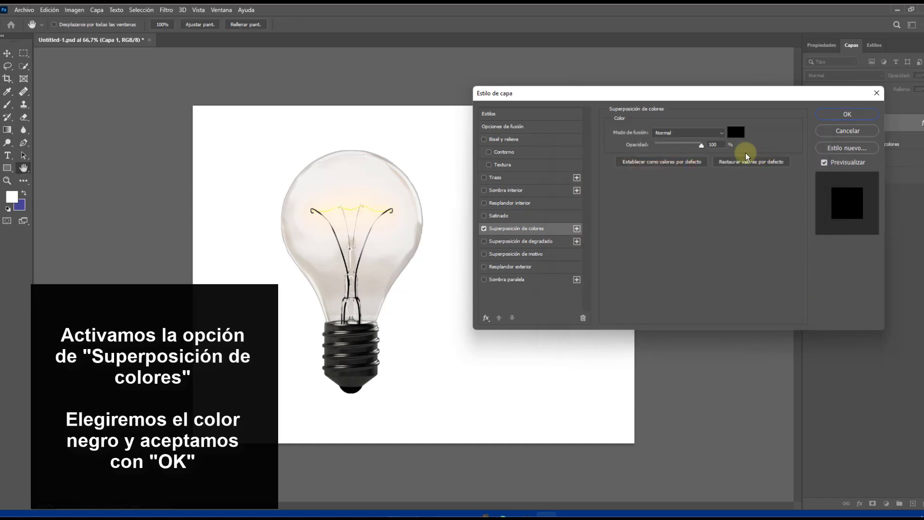
click(847, 115)
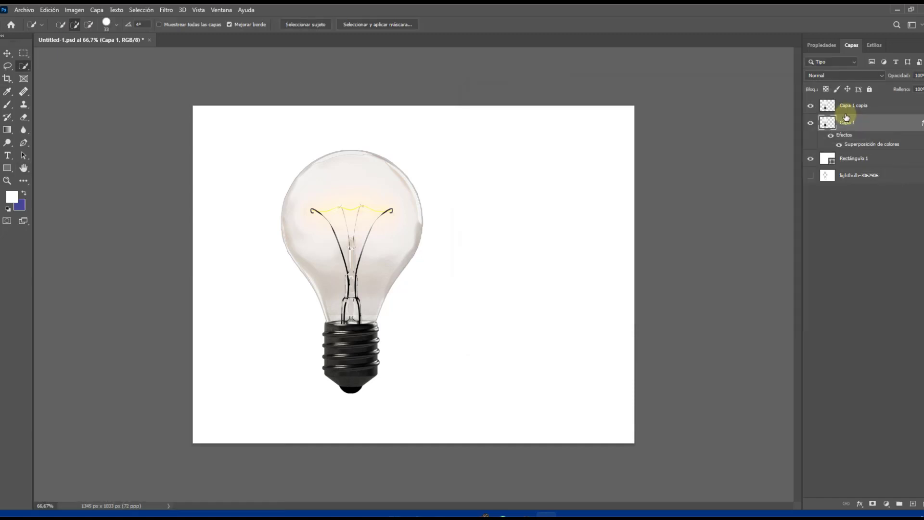
Free-transform Capa 1 into a slanted cast shadow from the bulb's base, about 33% height with about -61° horizontal skew
click(6, 53)
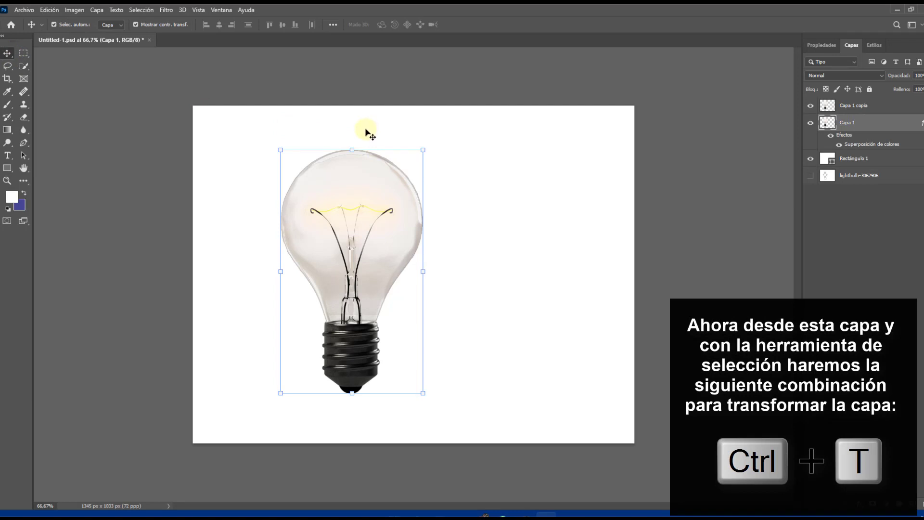
key(ctrl+t)
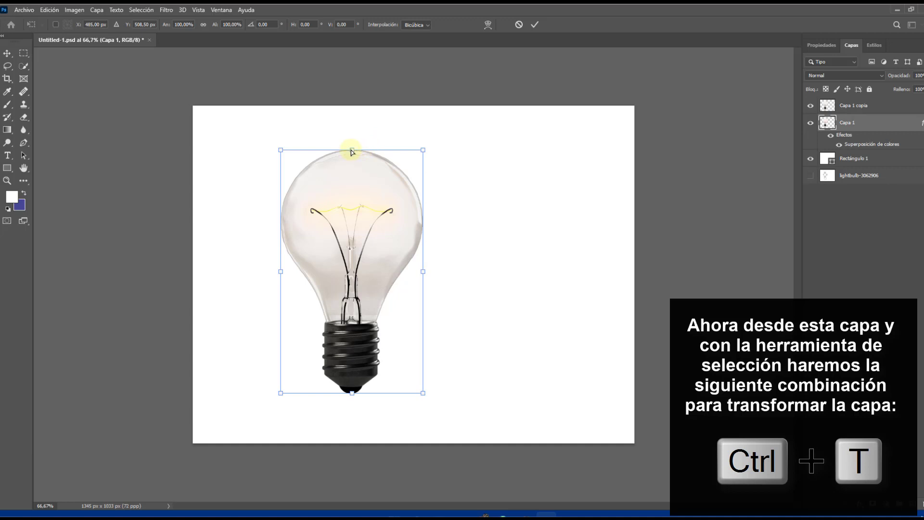
drag(424, 150, 524, 197)
key(ctrl+z)
drag(353, 150, 499, 314)
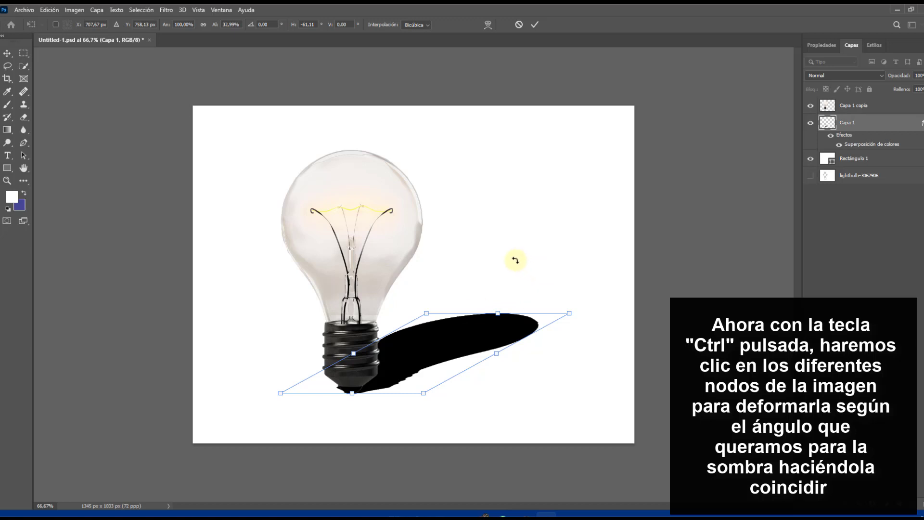
key(Return)
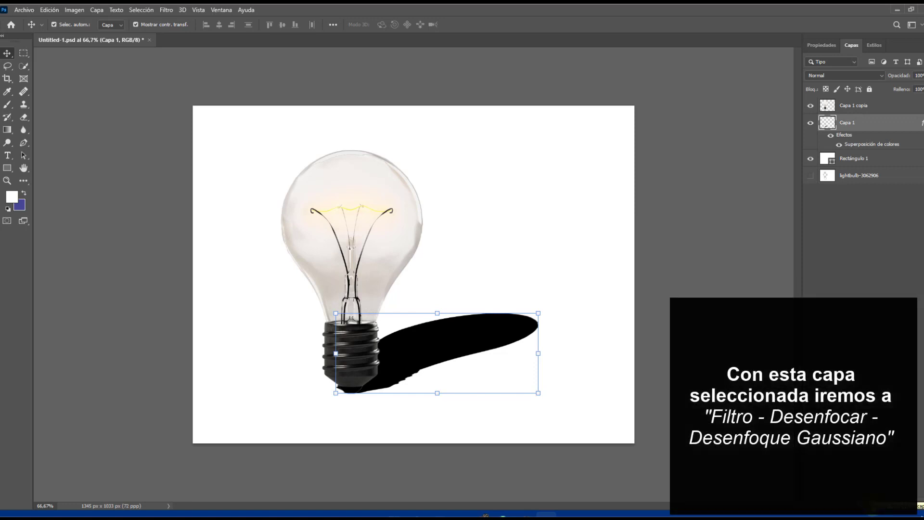
Apply a Gaussian Blur with a 4.0 pixel radius to the shadow on Capa 1
click(166, 10)
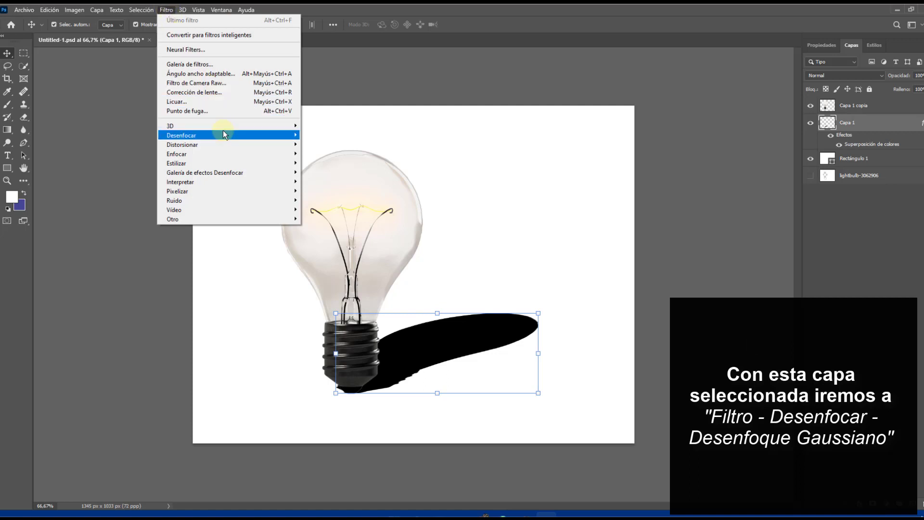
mouse_move(223, 131)
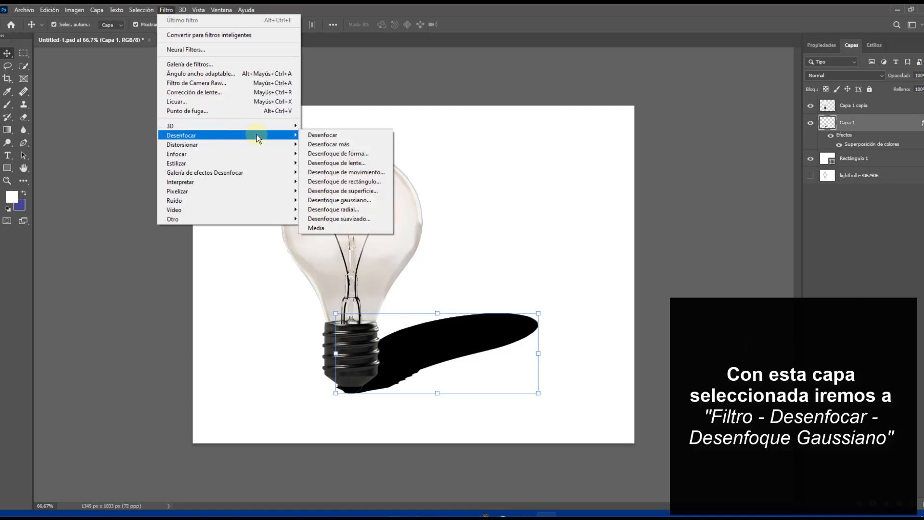
click(344, 200)
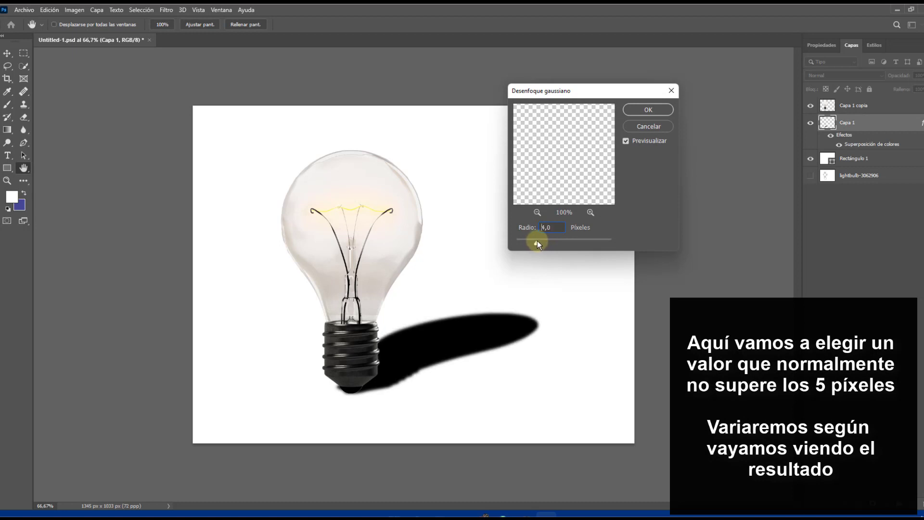
click(631, 110)
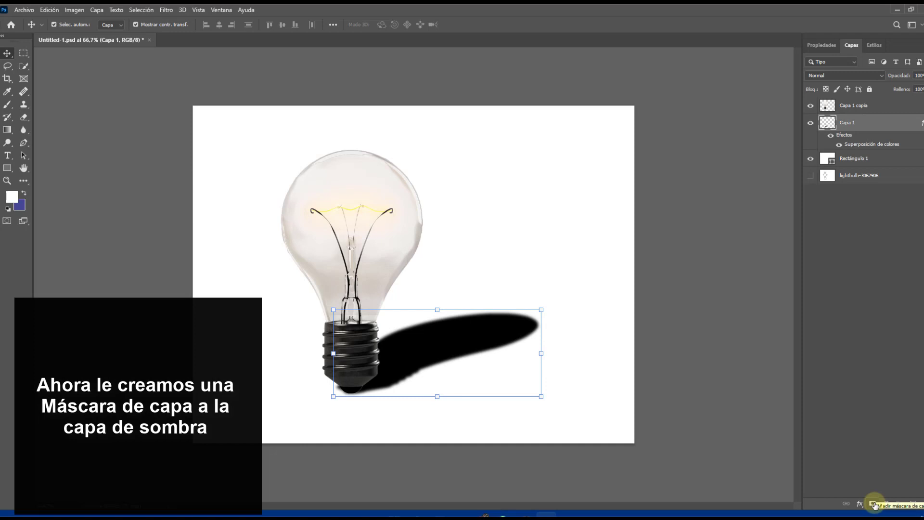
Add a layer mask to Capa 1 and fill it with a white-to-black linear gradient running from the bulb's base past the shadow's far end
click(873, 503)
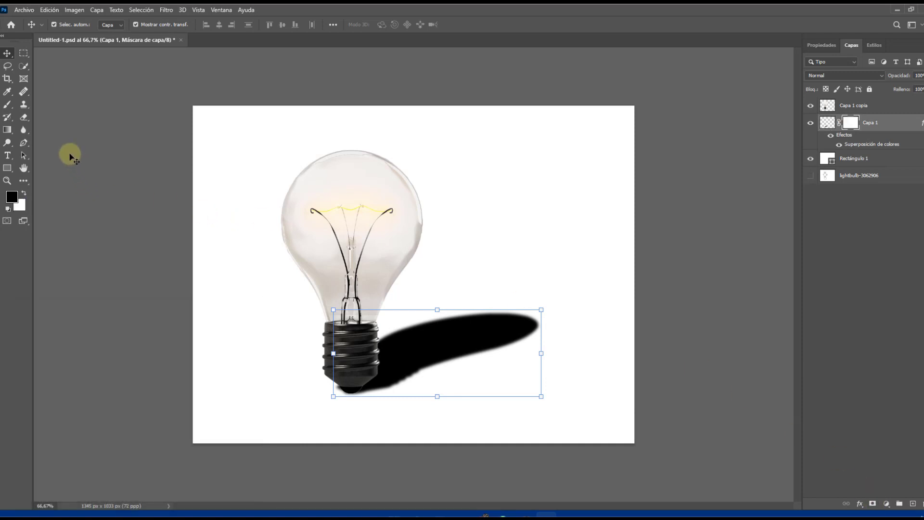
click(8, 131)
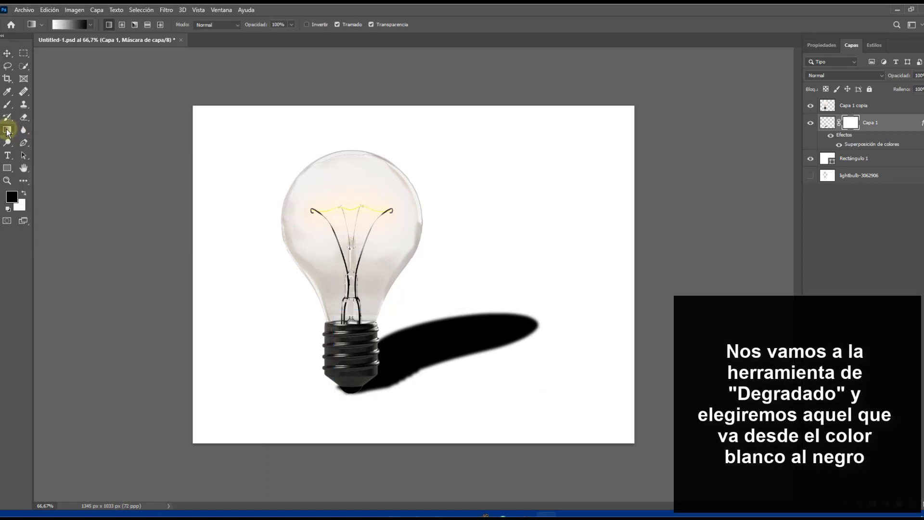
click(91, 24)
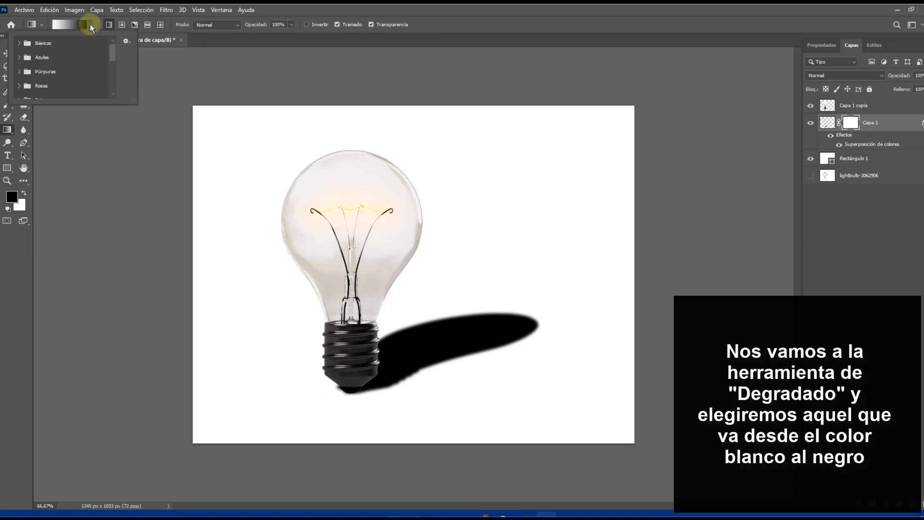
click(74, 25)
click(73, 24)
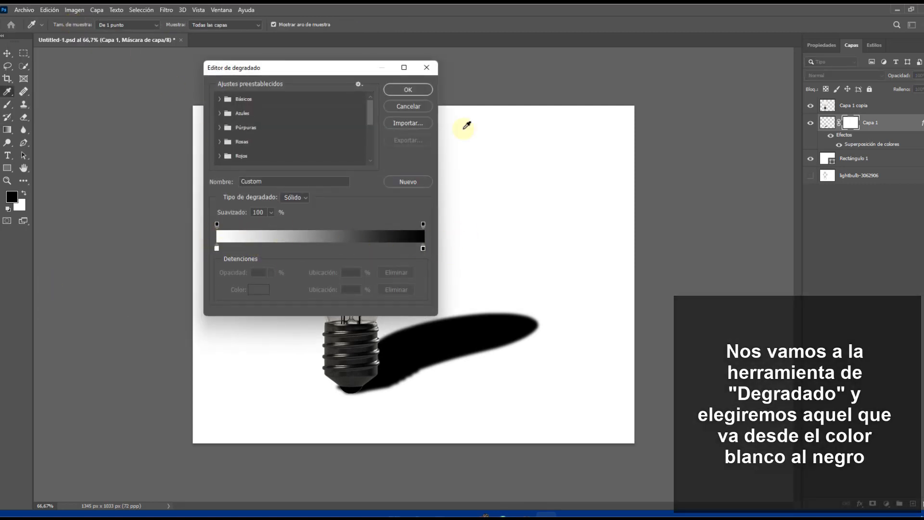
click(417, 89)
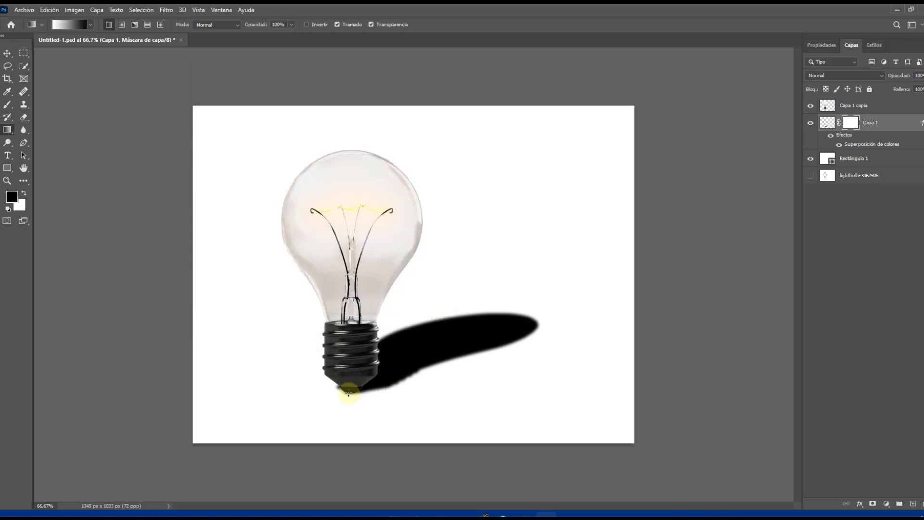
drag(347, 391, 627, 274)
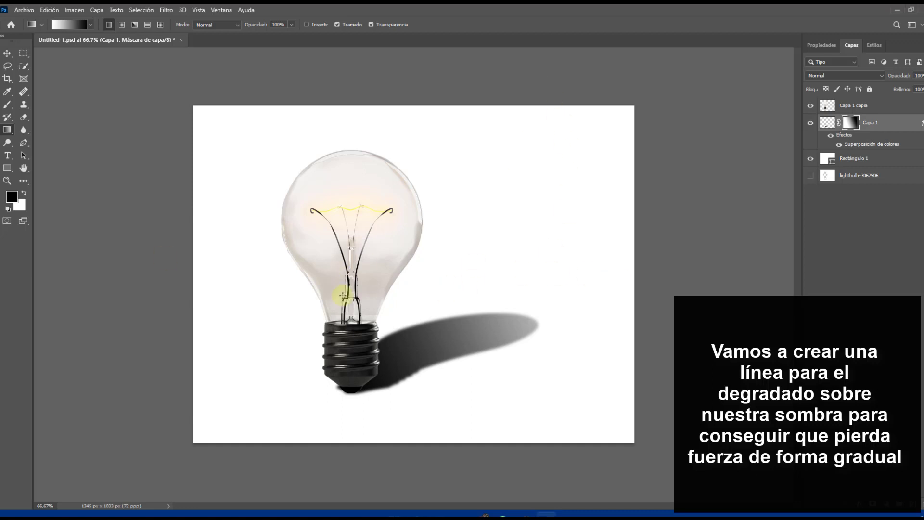
Distort the shadow on Capa 1 slightly, pulling its upper-right and lower-left corners inward
click(8, 53)
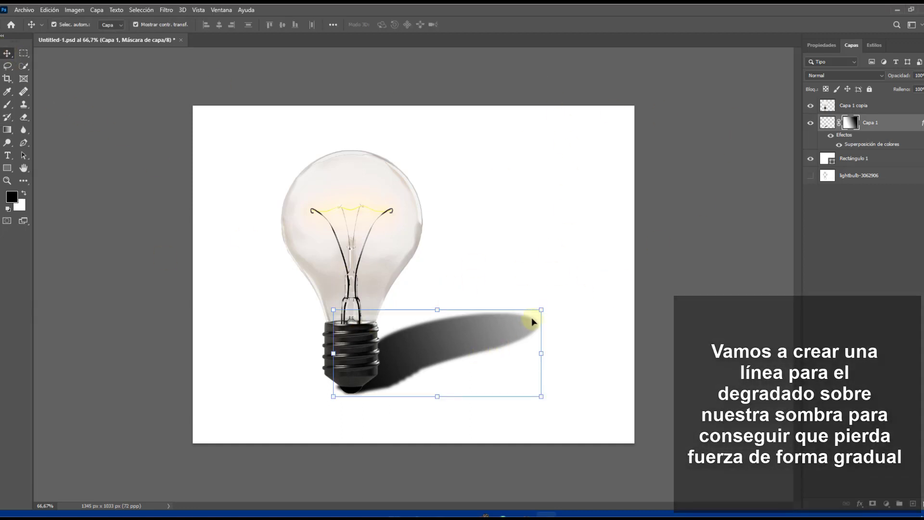
mouse_move(542, 311)
mouse_down()
mouse_move(553, 301)
mouse_move(531, 312)
mouse_up()
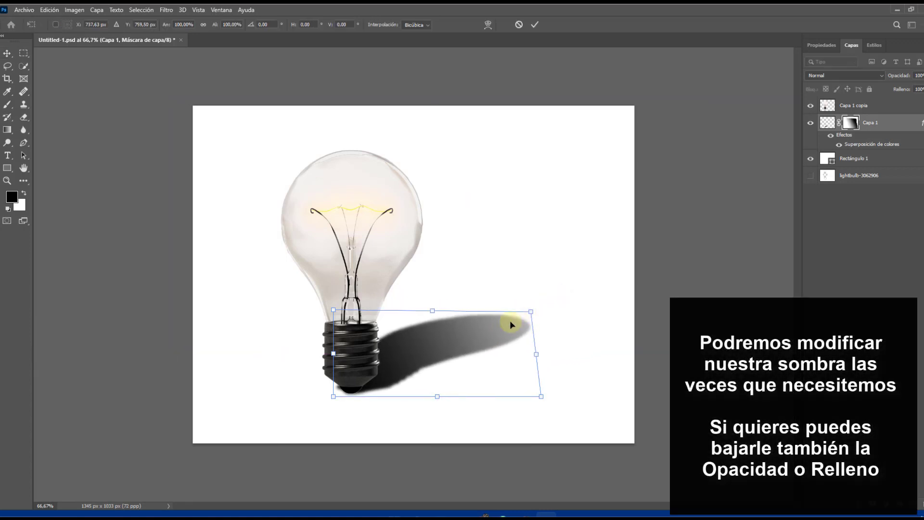
click(701, 274)
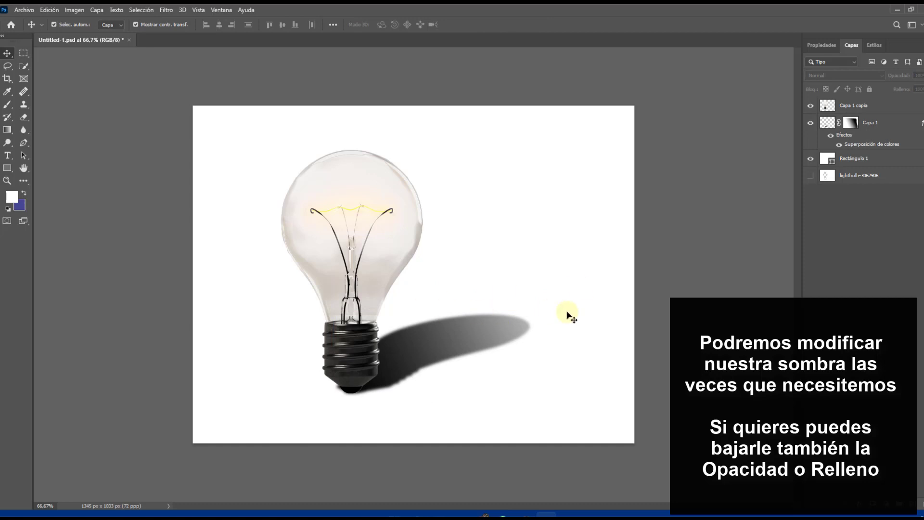
click(402, 372)
drag(334, 393, 339, 392)
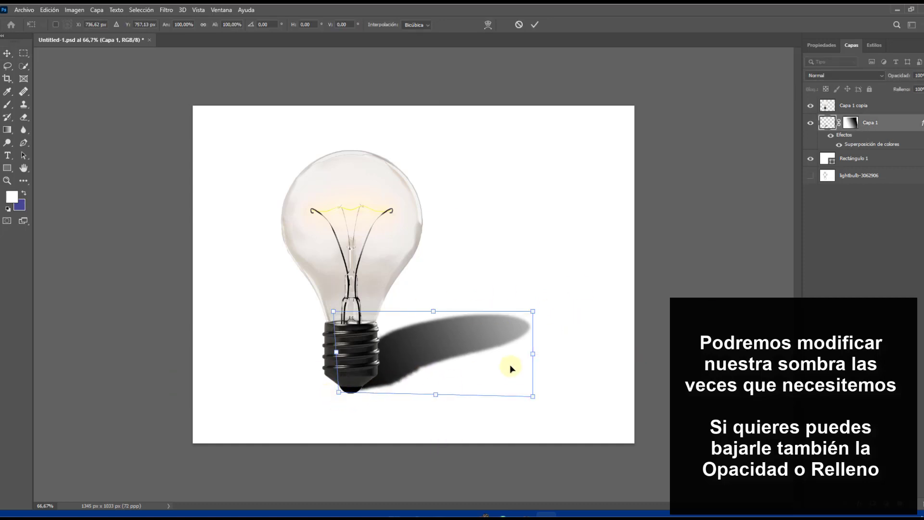
click(693, 276)
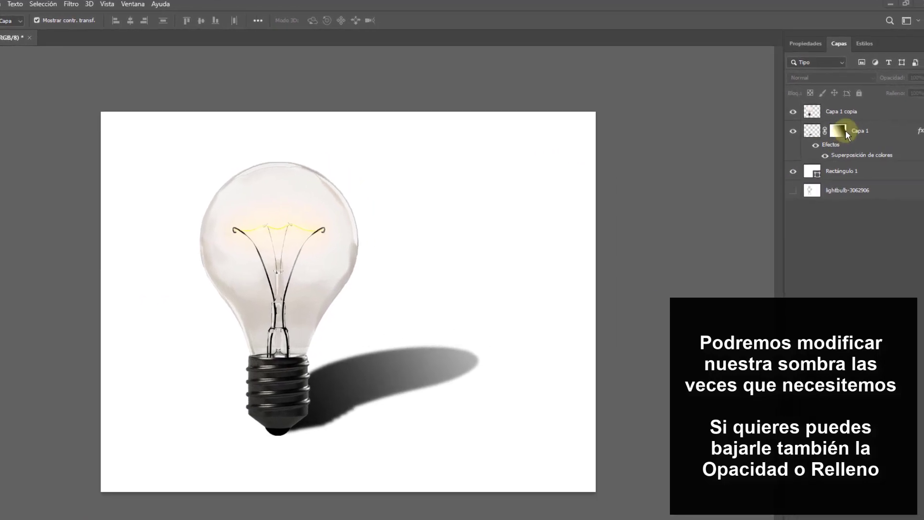
Lower the opacity of Capa 1 to 70% and its fill to 95%, then deselect the layer
click(816, 143)
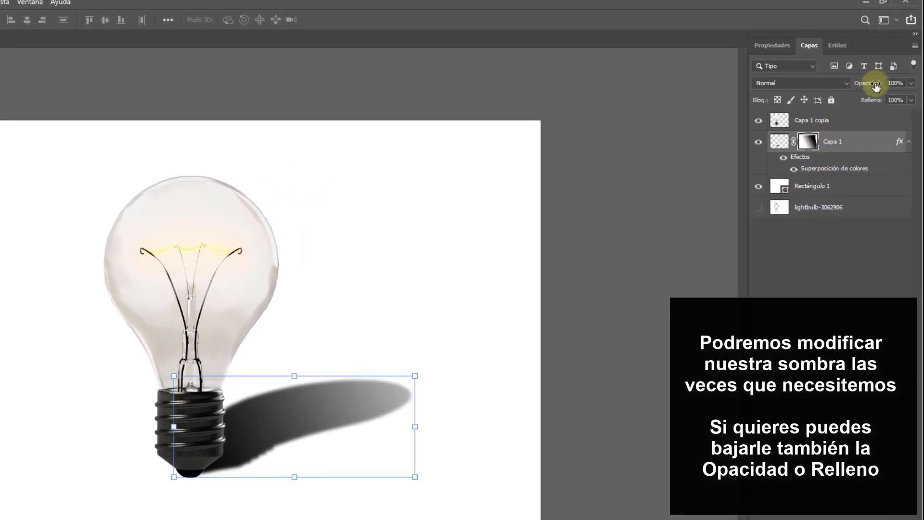
drag(878, 85, 860, 86)
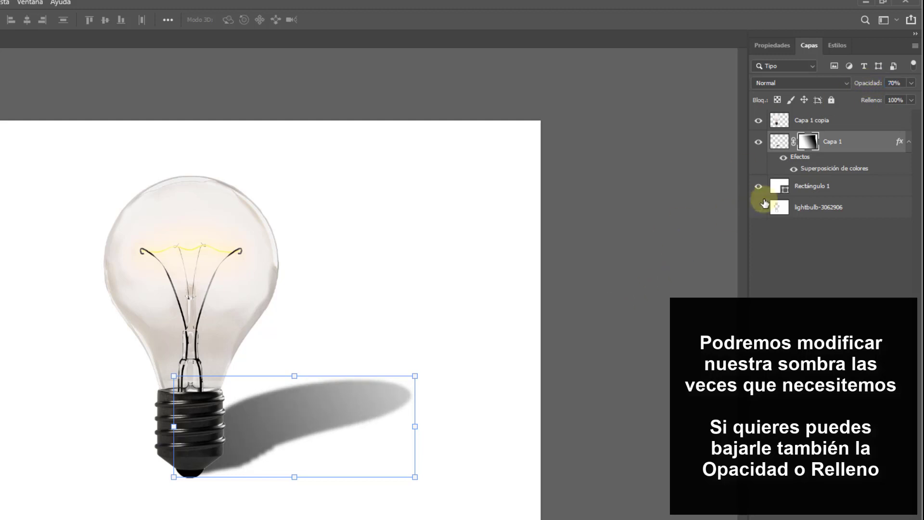
click(672, 227)
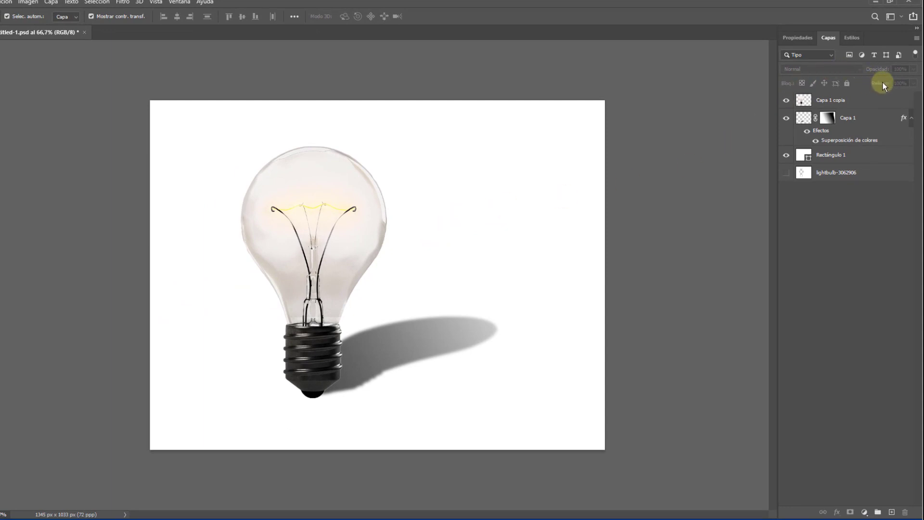
click(853, 118)
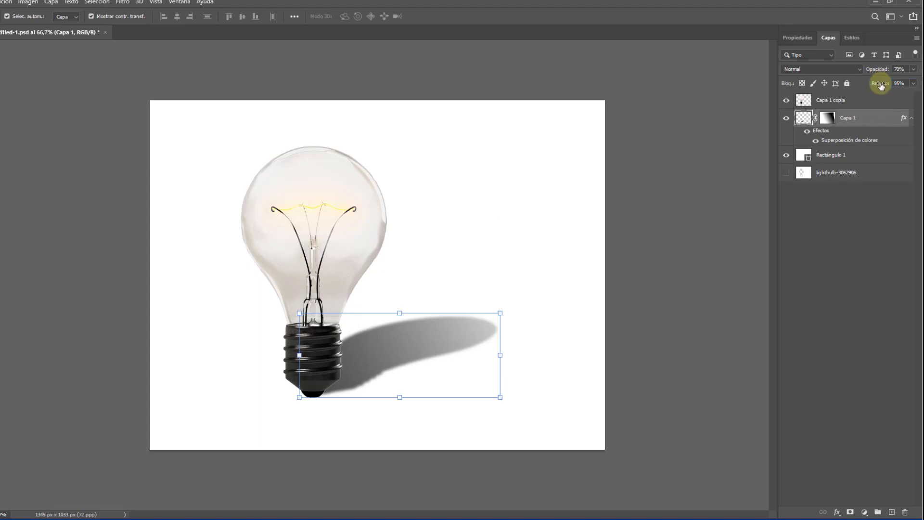
click(704, 176)
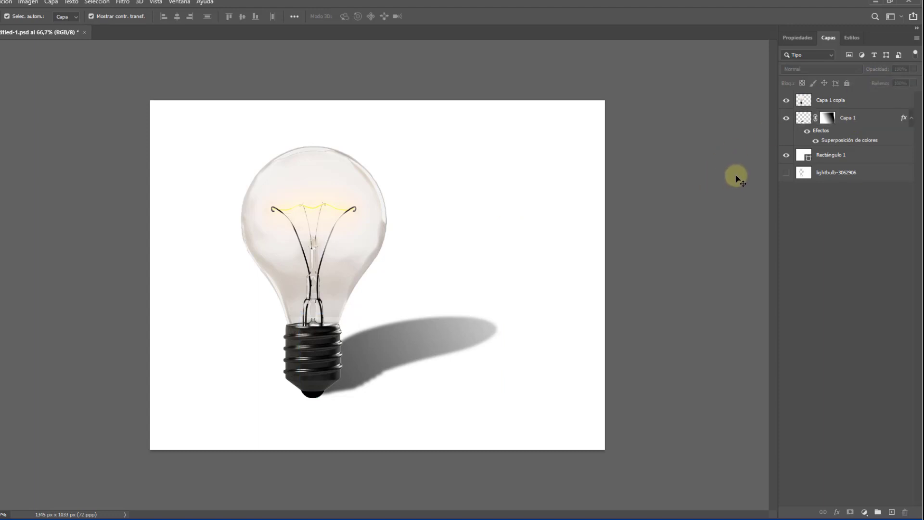